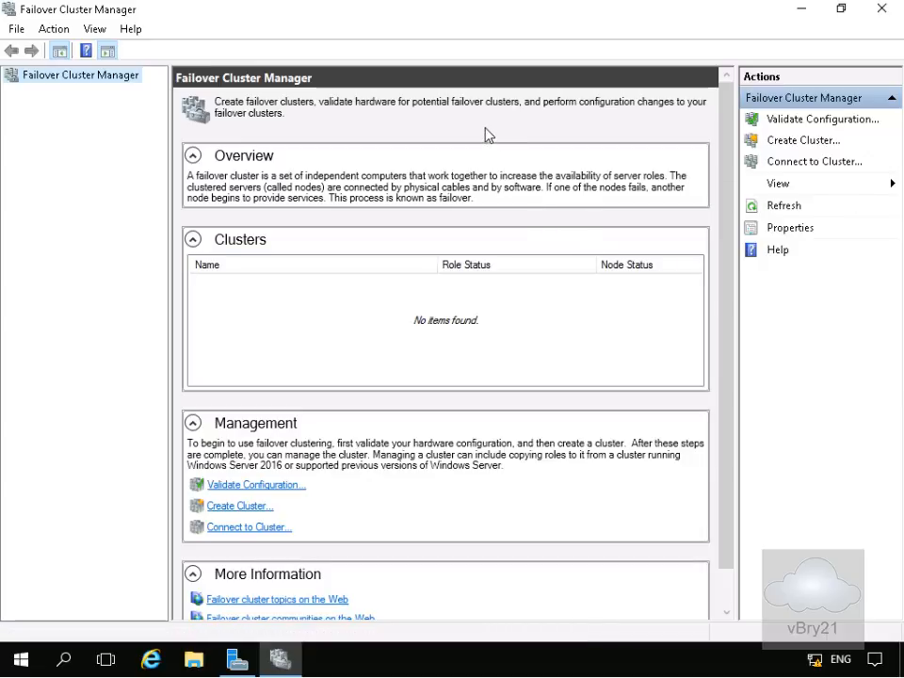
# Step: Start creating a new cluster and add the server LON-SVR2 by searching the Adatum.com domain's computers
pyautogui.click(783, 143)
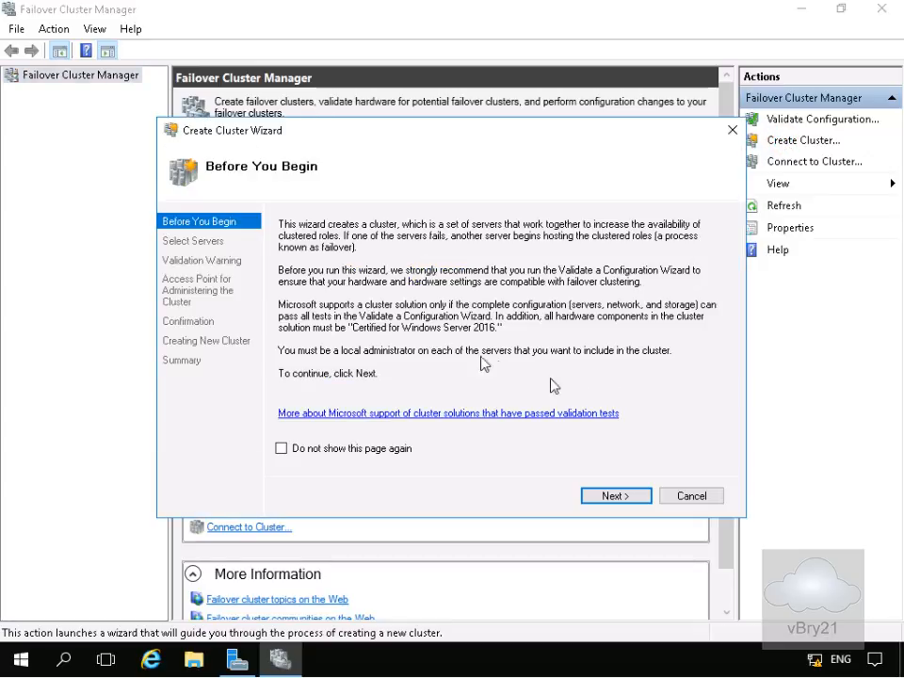
pyautogui.click(602, 496)
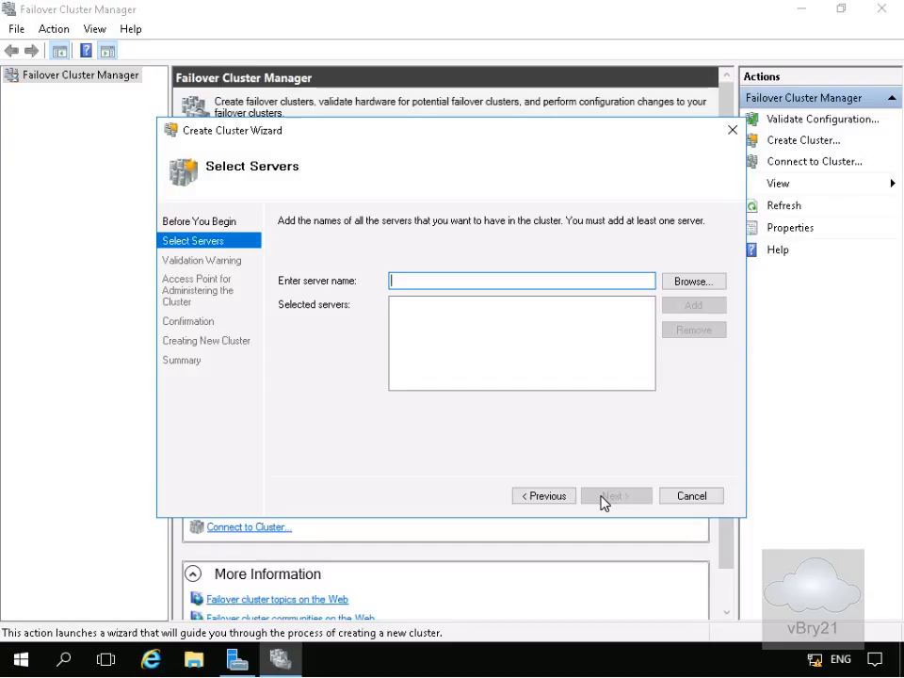
pyautogui.click(684, 282)
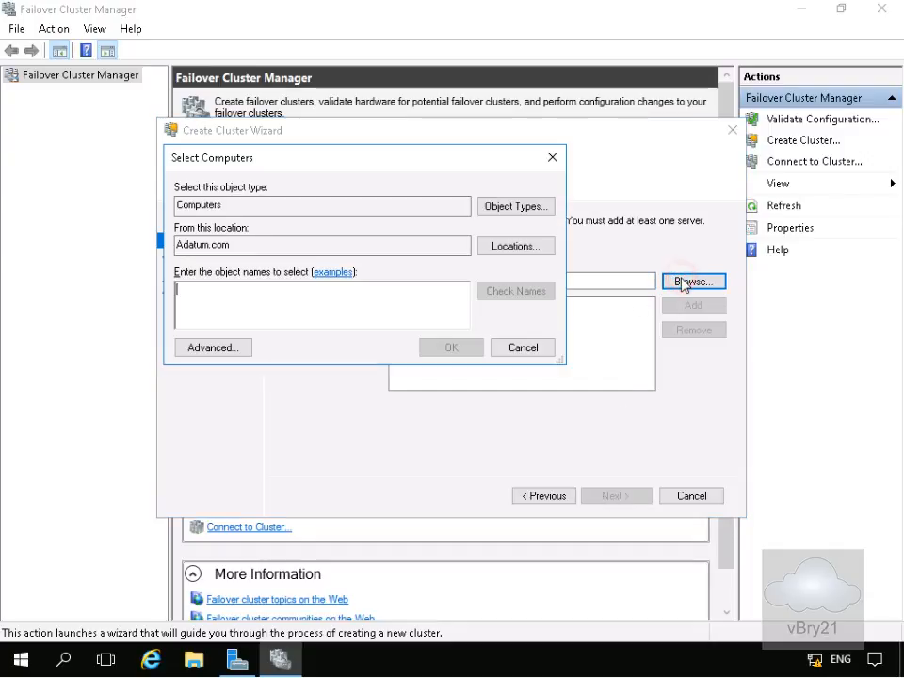
pyautogui.click(228, 348)
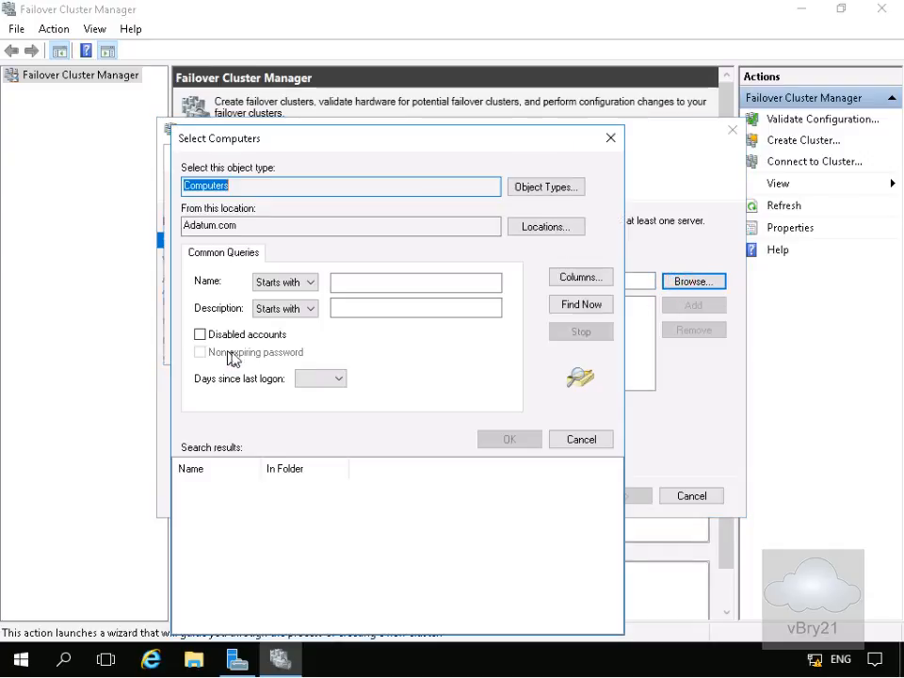
pyautogui.click(562, 306)
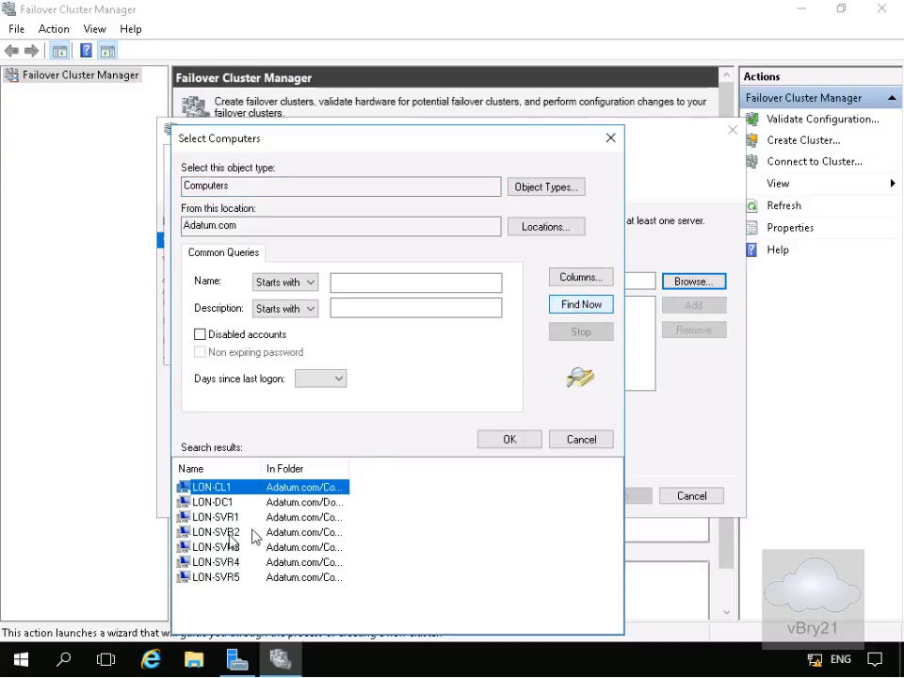
pyautogui.click(229, 535)
pyautogui.click(508, 440)
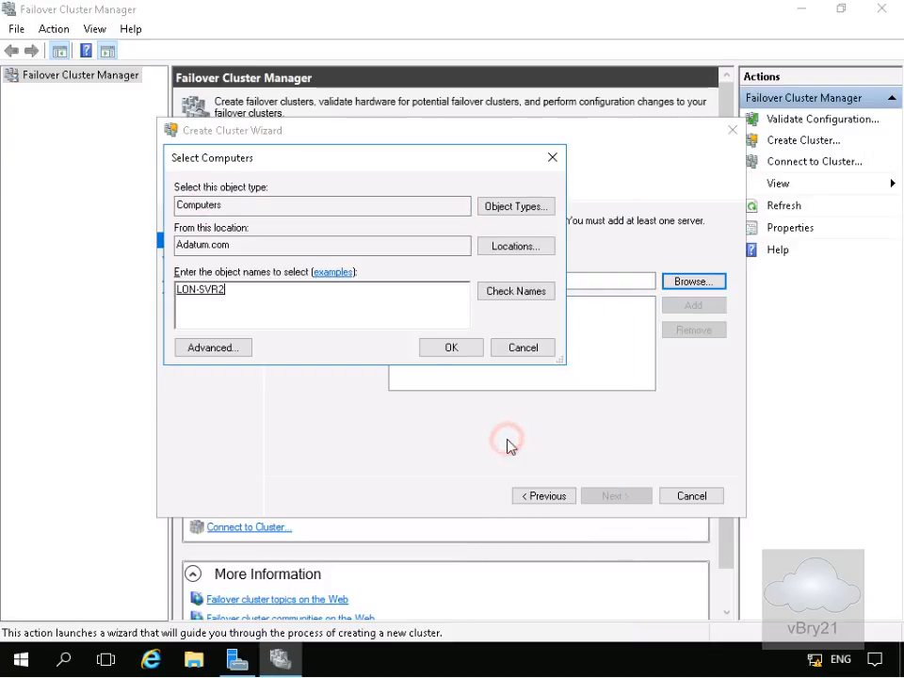
pyautogui.click(425, 347)
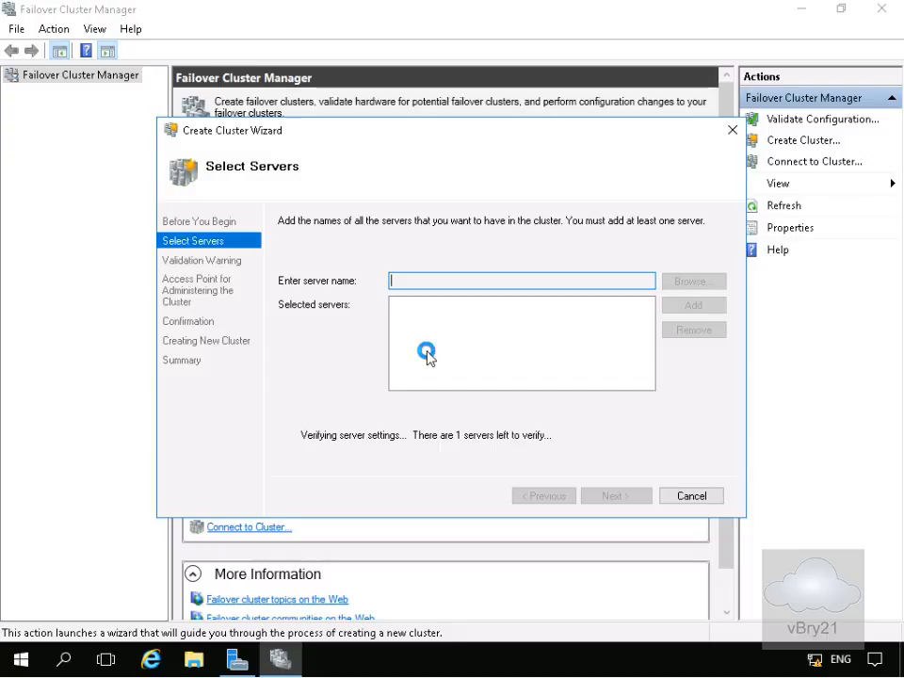
# Step: Add LON-SVR3 from the domain's computers as the second cluster server and accept the server selection
pyautogui.click(695, 283)
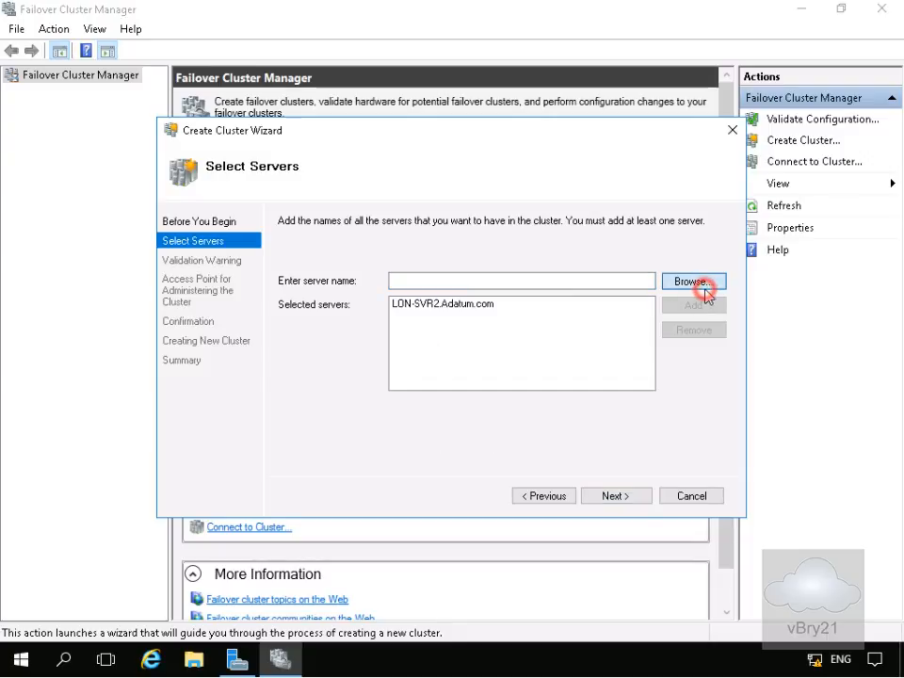
pyautogui.click(230, 353)
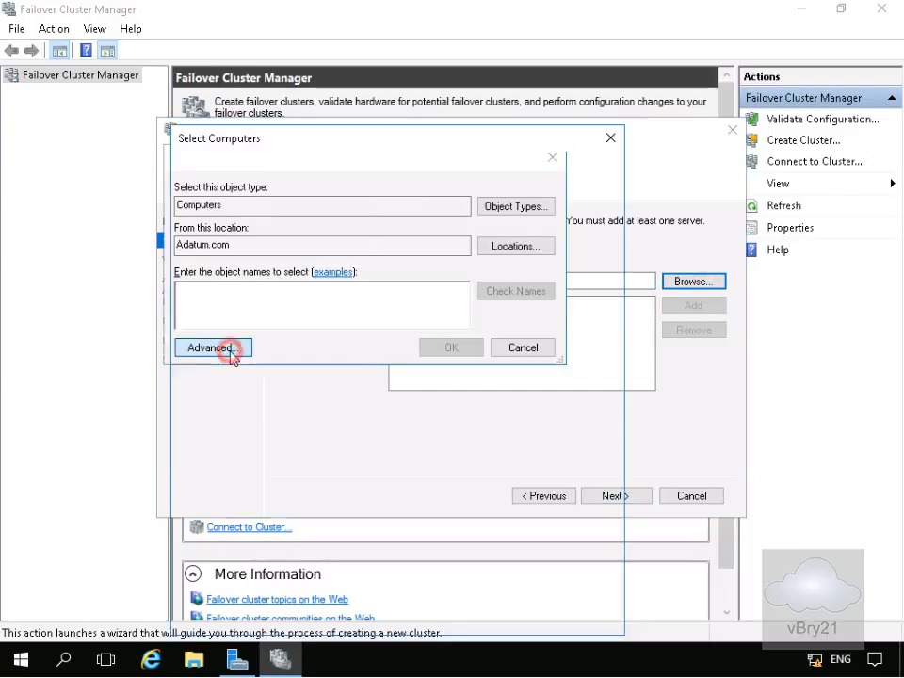
pyautogui.click(563, 305)
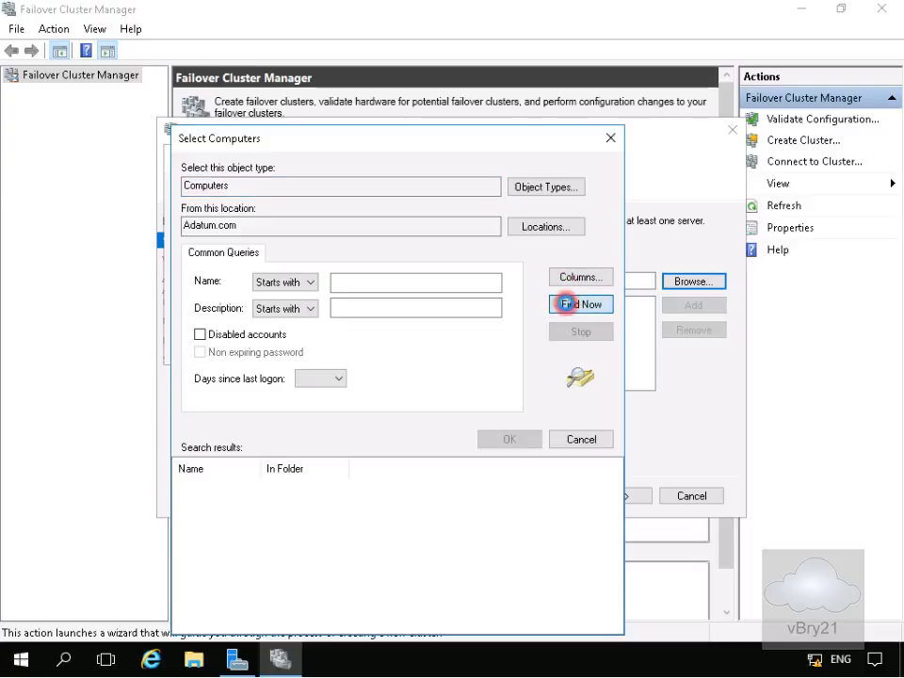
pyautogui.click(201, 547)
pyautogui.click(506, 441)
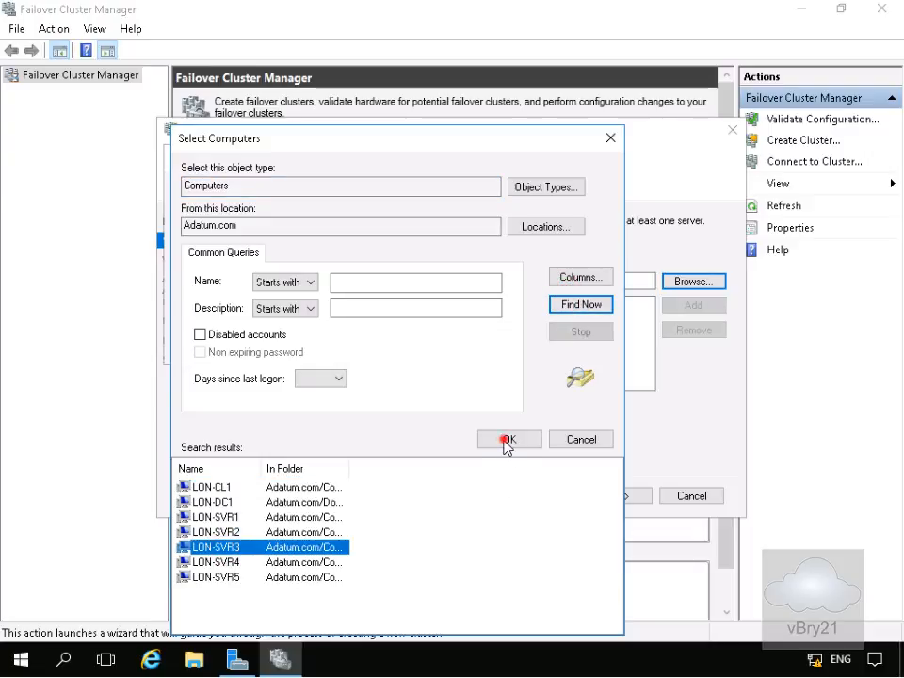
pyautogui.click(439, 352)
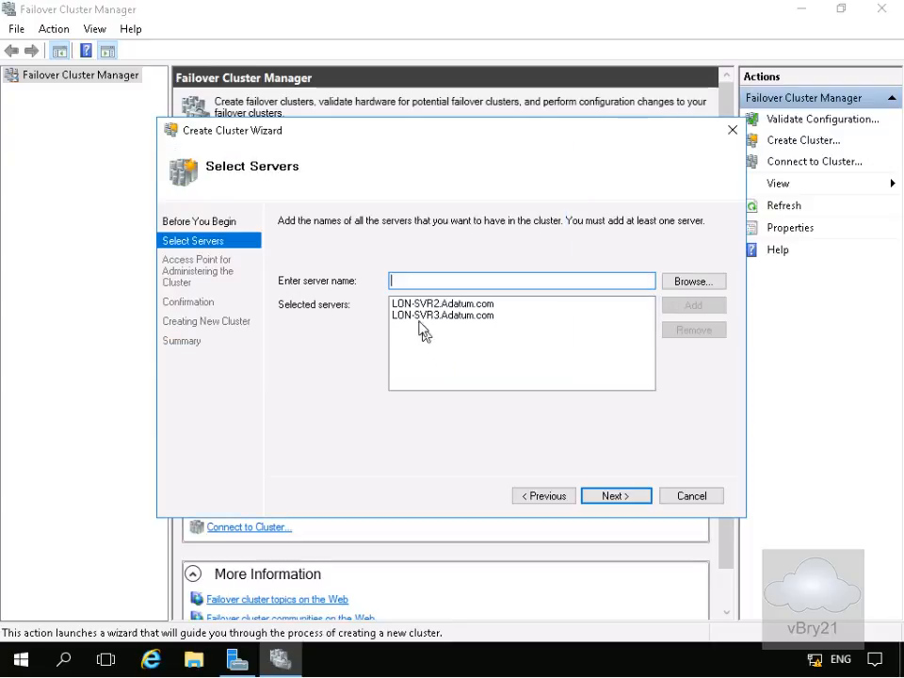
pyautogui.click(610, 496)
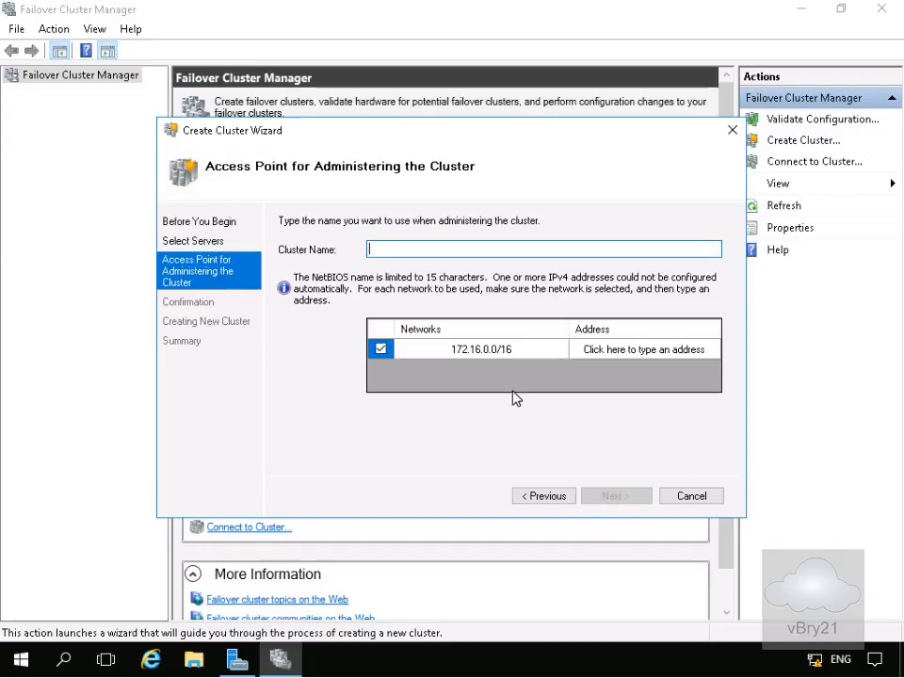
# Step: Name the cluster Cluster1 with address 172.16.0.125 and create it with all eligible storage added
pyautogui.write('Cluster1')
pyautogui.click(644, 350)
pyautogui.write('172.16.0.125')
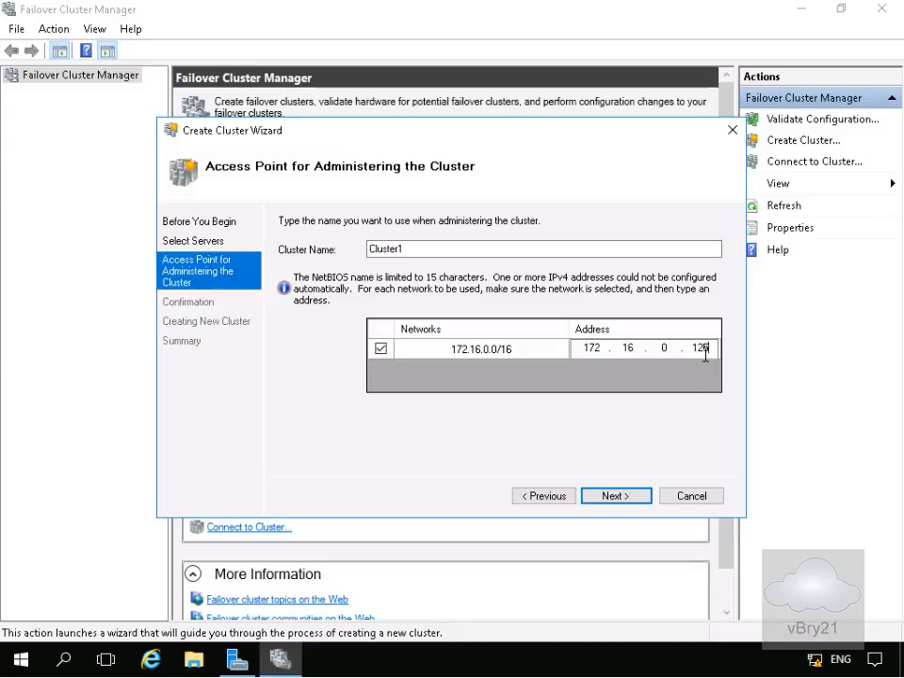
pyautogui.click(615, 494)
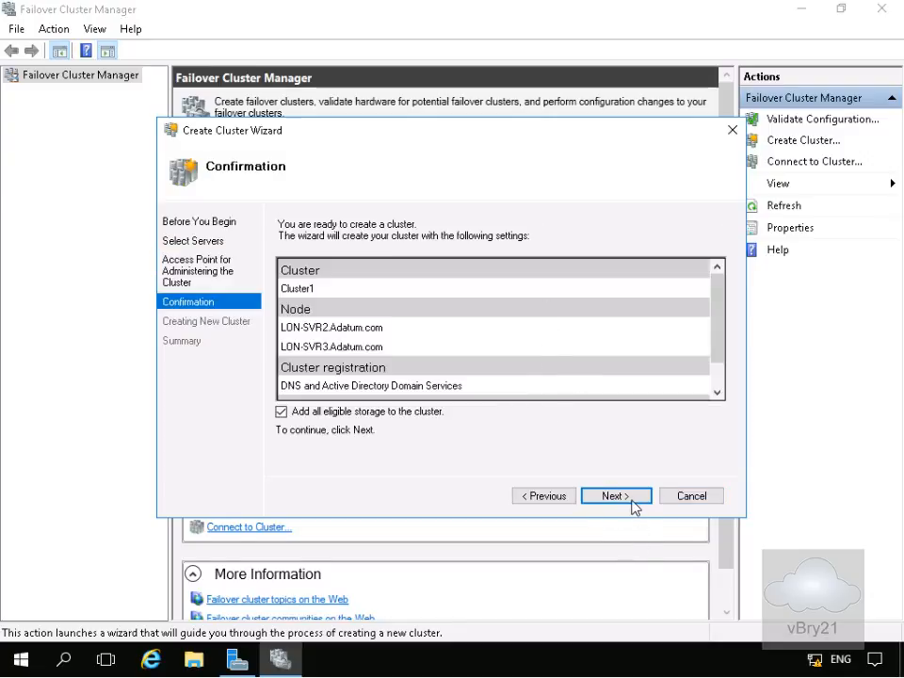
pyautogui.click(632, 501)
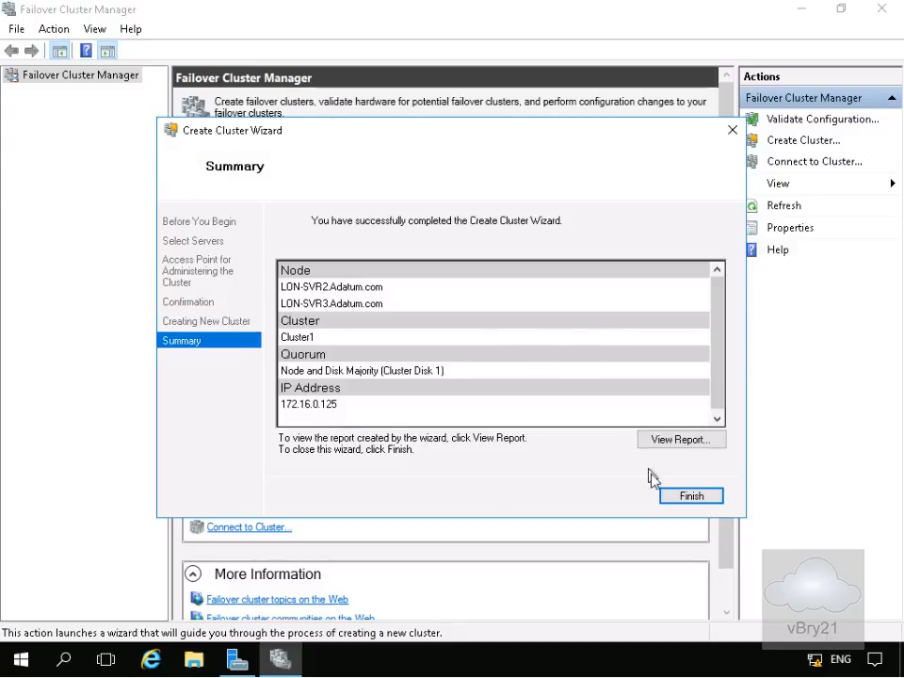
pyautogui.click(685, 501)
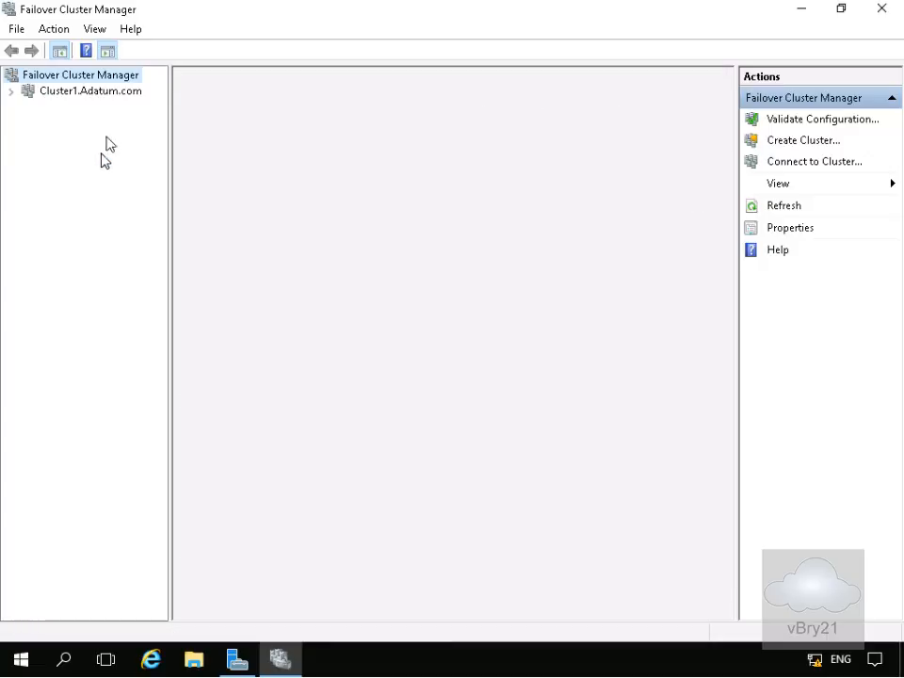
# Step: Examine the disks in the storage of Cluster1.Adatum.com
pyautogui.click(58, 92)
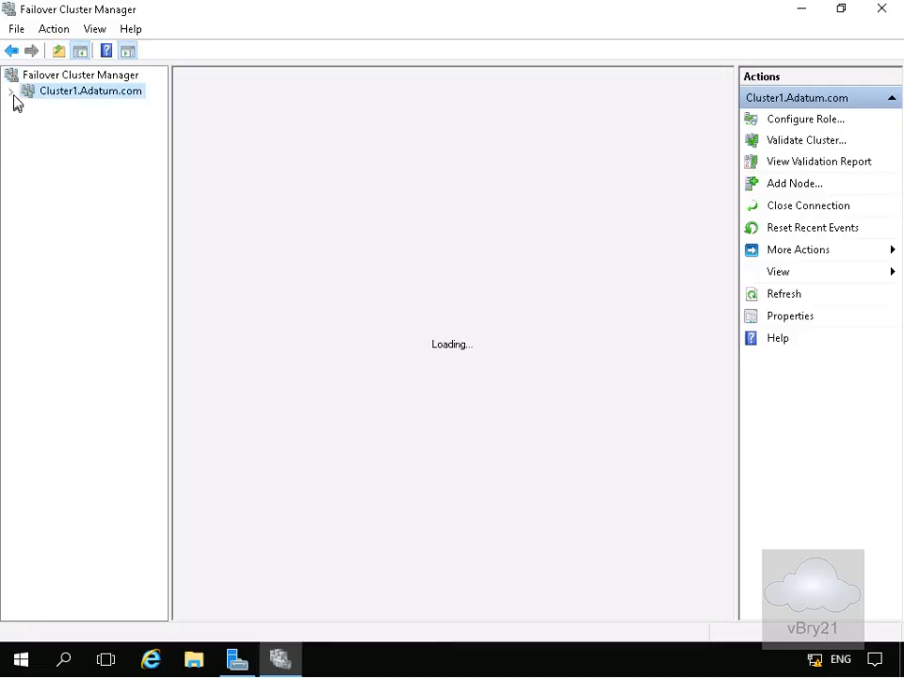
pyautogui.click(11, 91)
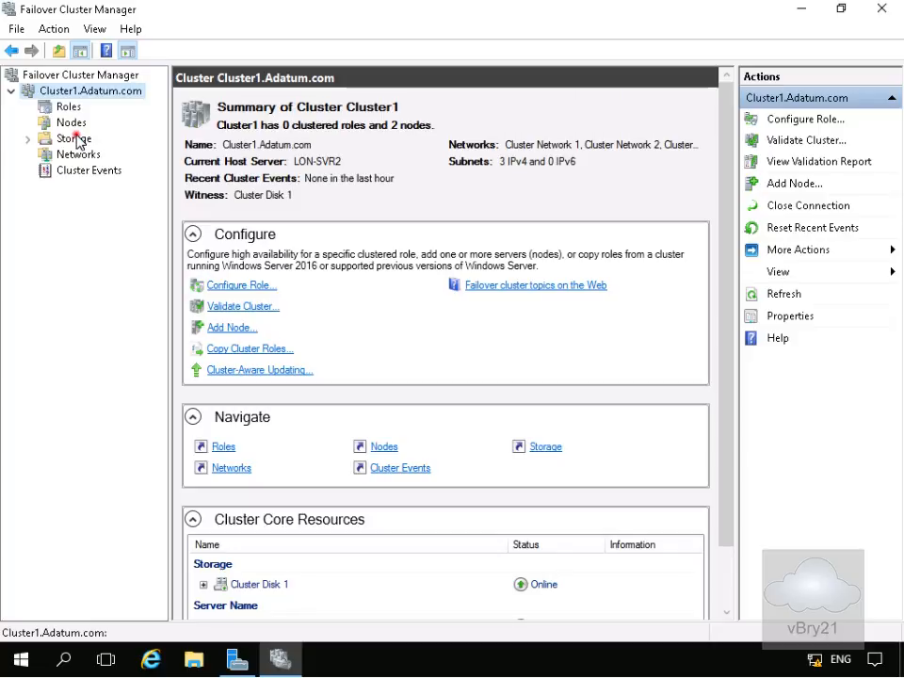
pyautogui.click(74, 139)
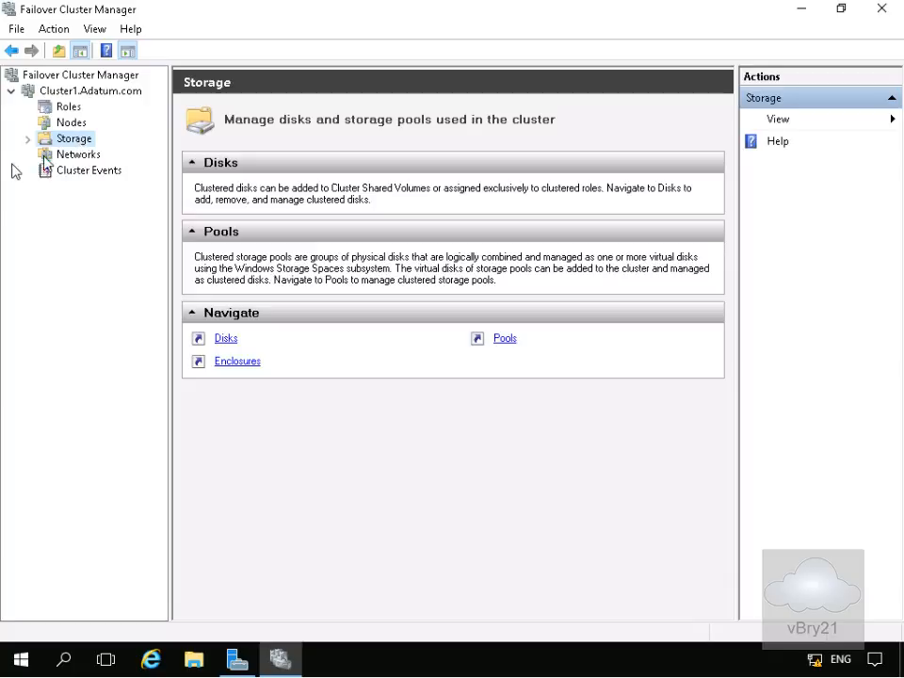
pyautogui.click(27, 139)
pyautogui.click(80, 158)
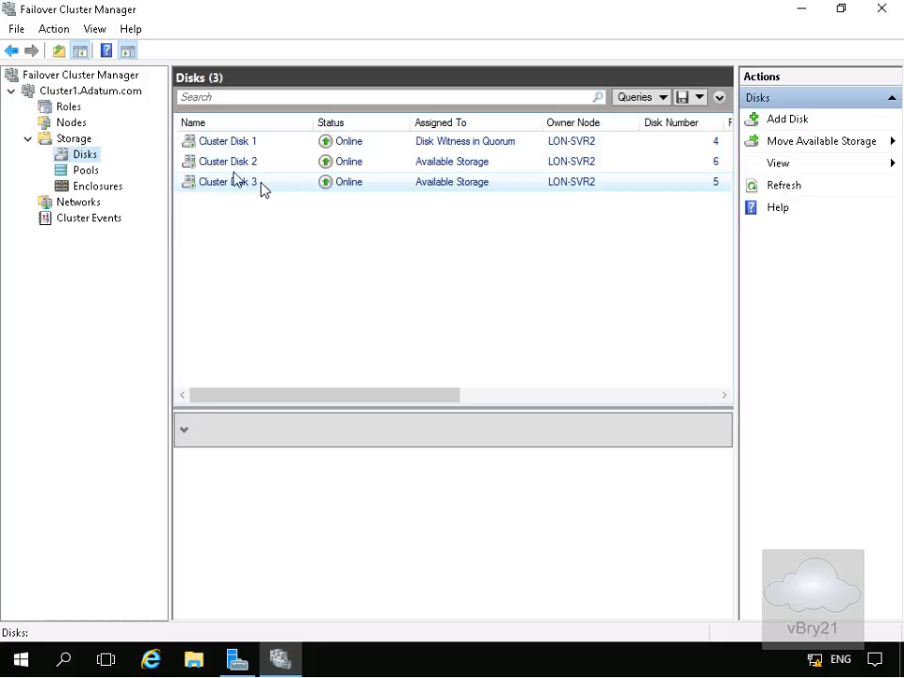
# Step: Start configuring a highly available File Server role on the cluster, using the File Server for general use type
pyautogui.click(74, 110)
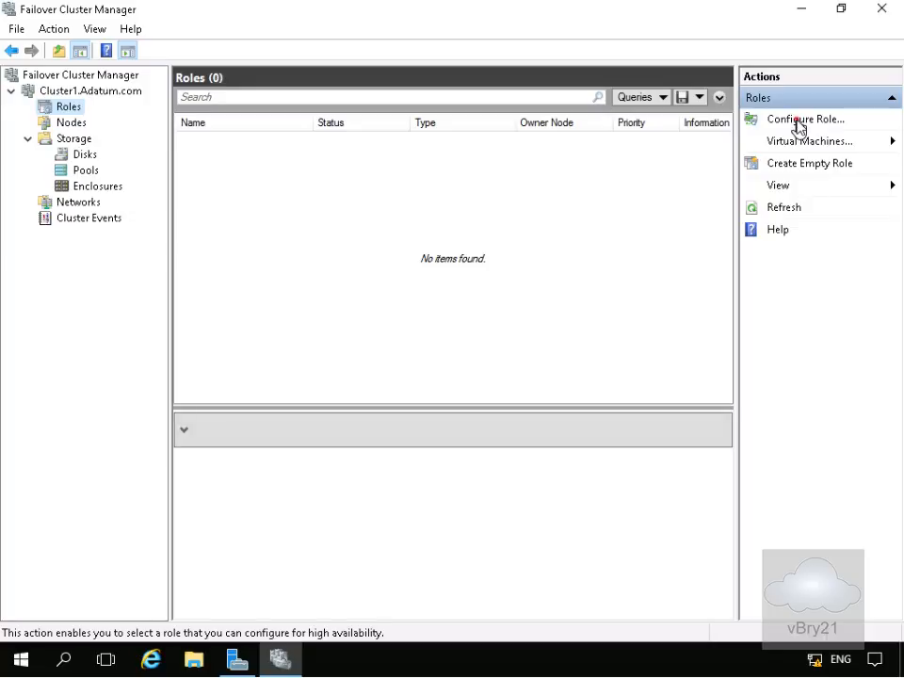
pyautogui.click(797, 121)
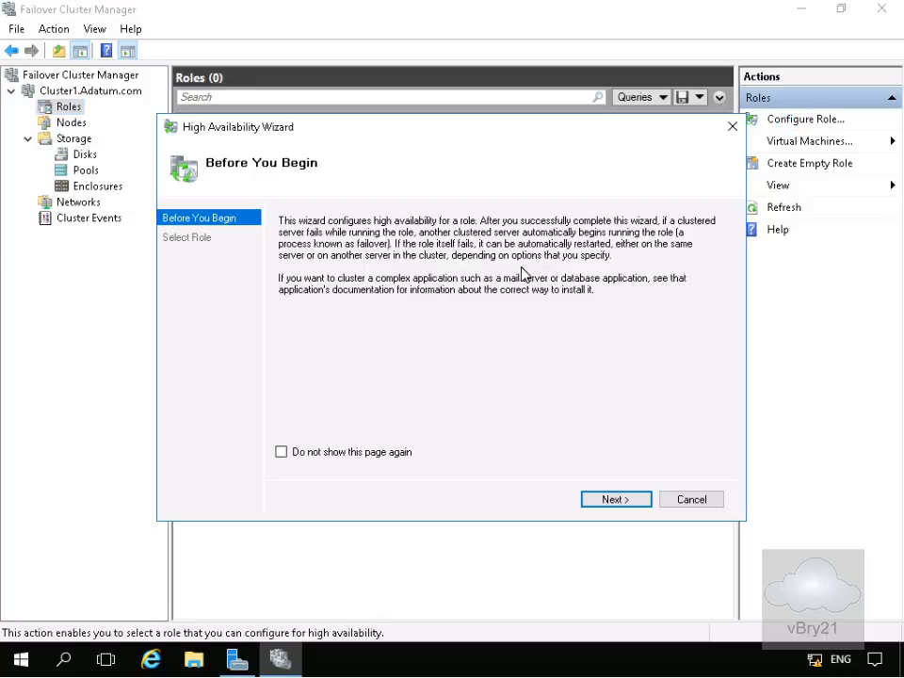
pyautogui.click(601, 500)
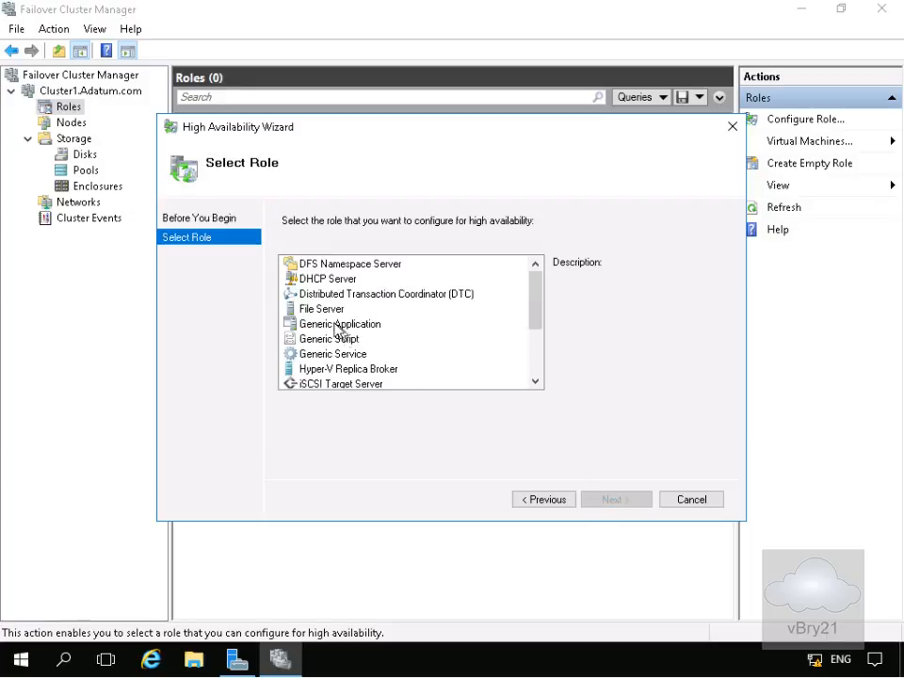
pyautogui.click(322, 310)
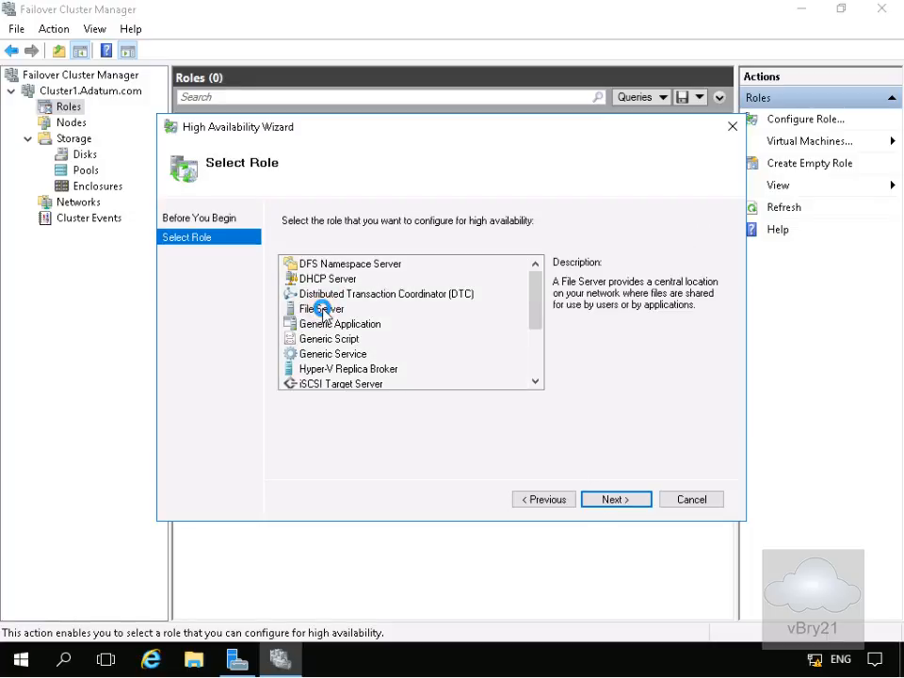
pyautogui.click(608, 502)
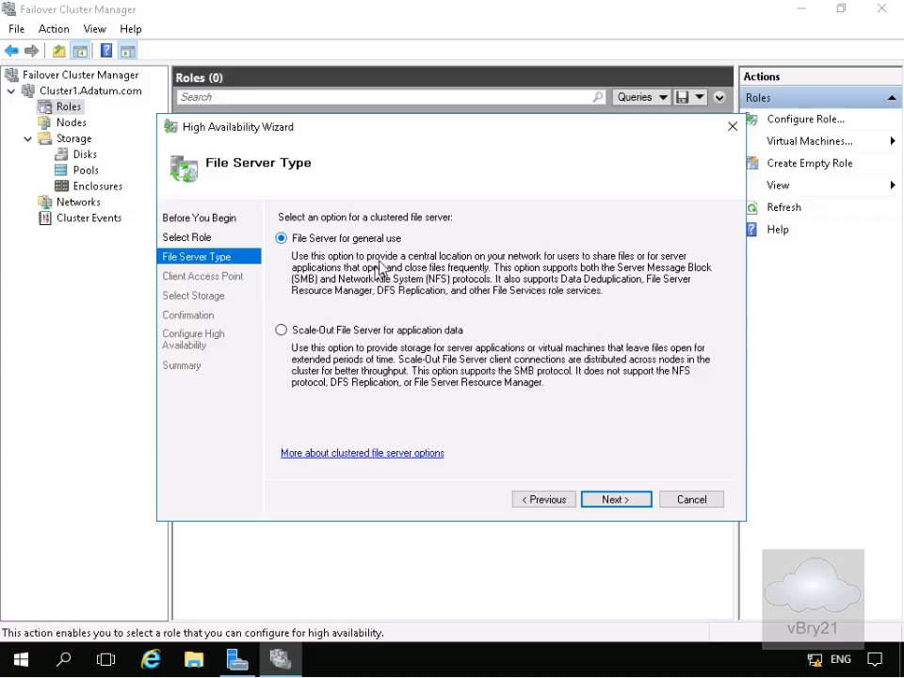
pyautogui.click(614, 499)
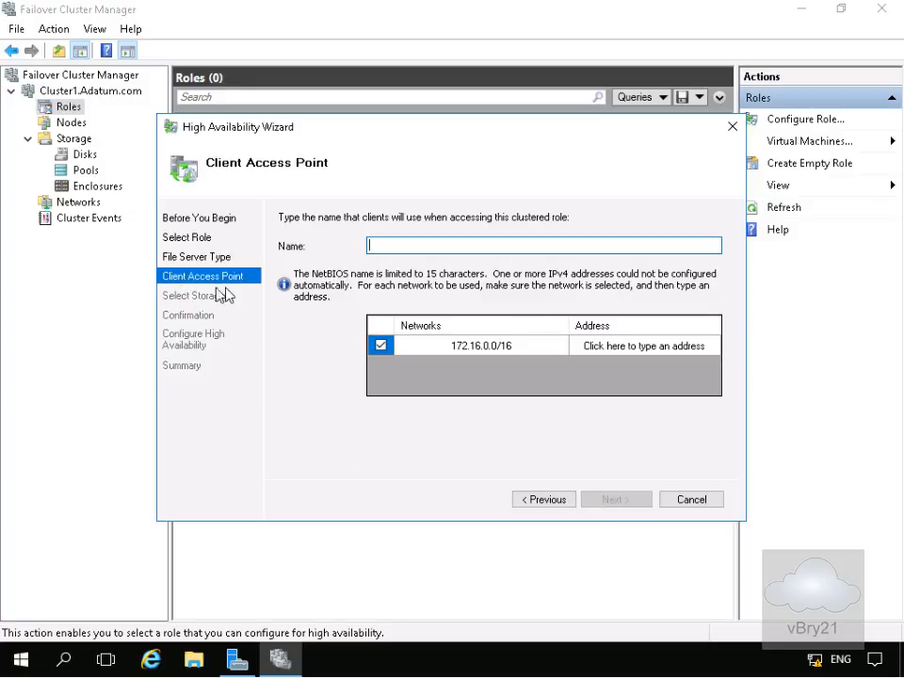
# Step: Set the role's client access point name to AdatumFS and its address to 172.16.0.130
pyautogui.click(418, 247)
pyautogui.write('AdatumFS')
pyautogui.click(589, 348)
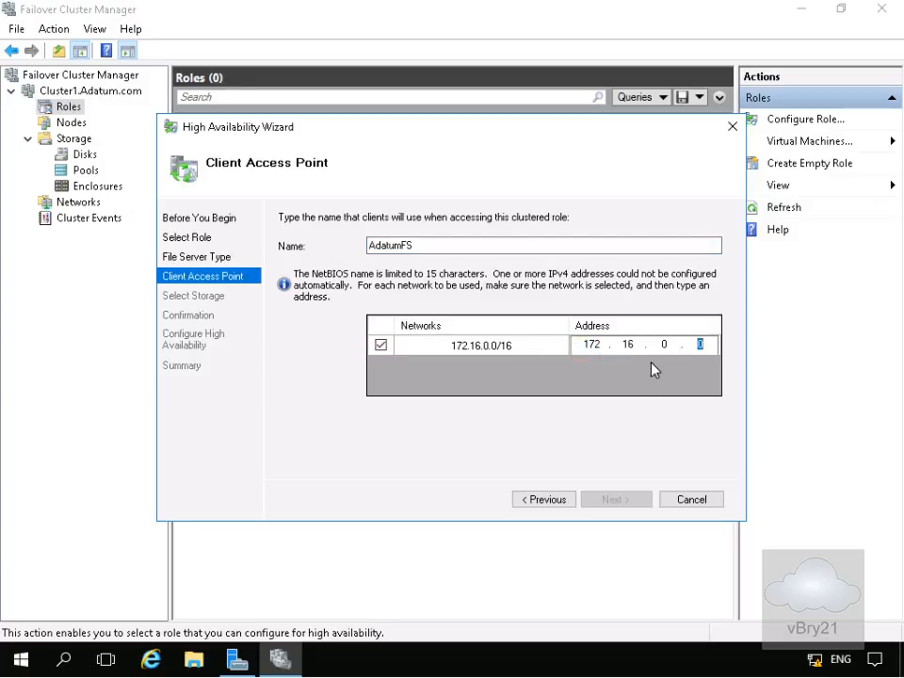
pyautogui.write('130')
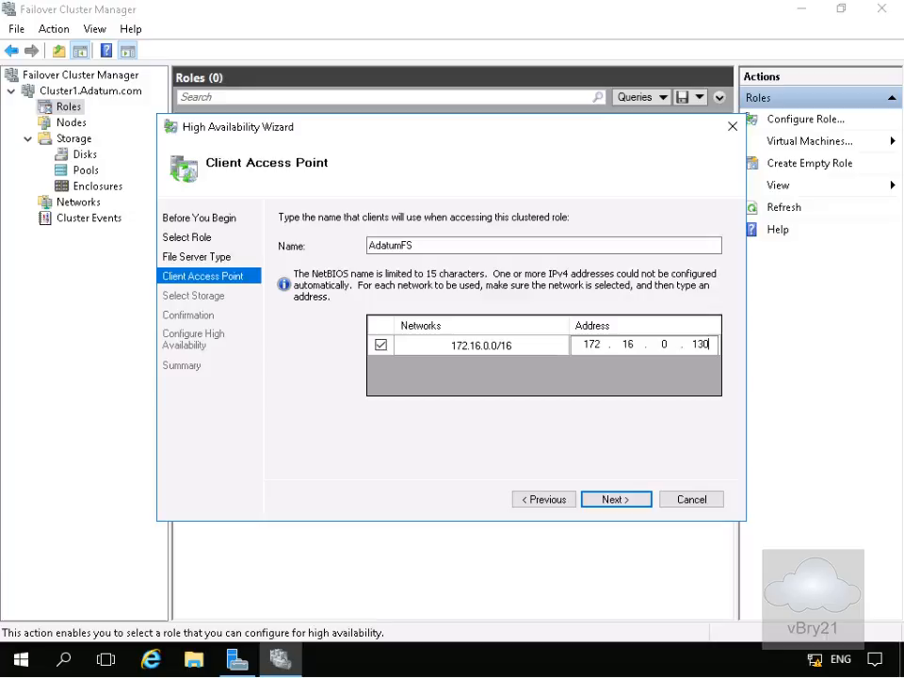
pyautogui.click(604, 500)
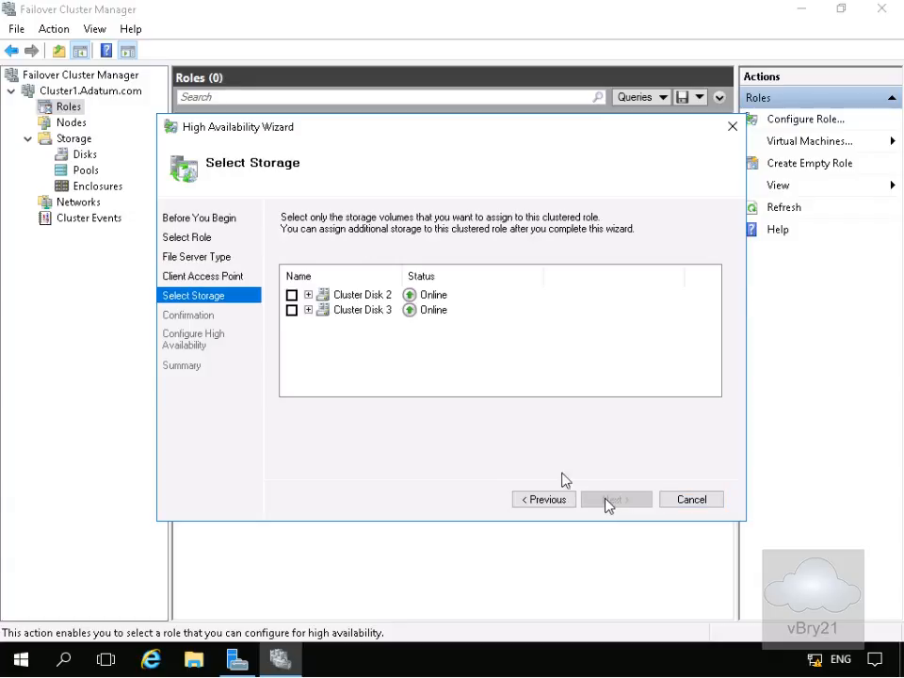
# Step: Assign Cluster Disk 2 to the file server role and apply the high availability configuration
pyautogui.click(292, 295)
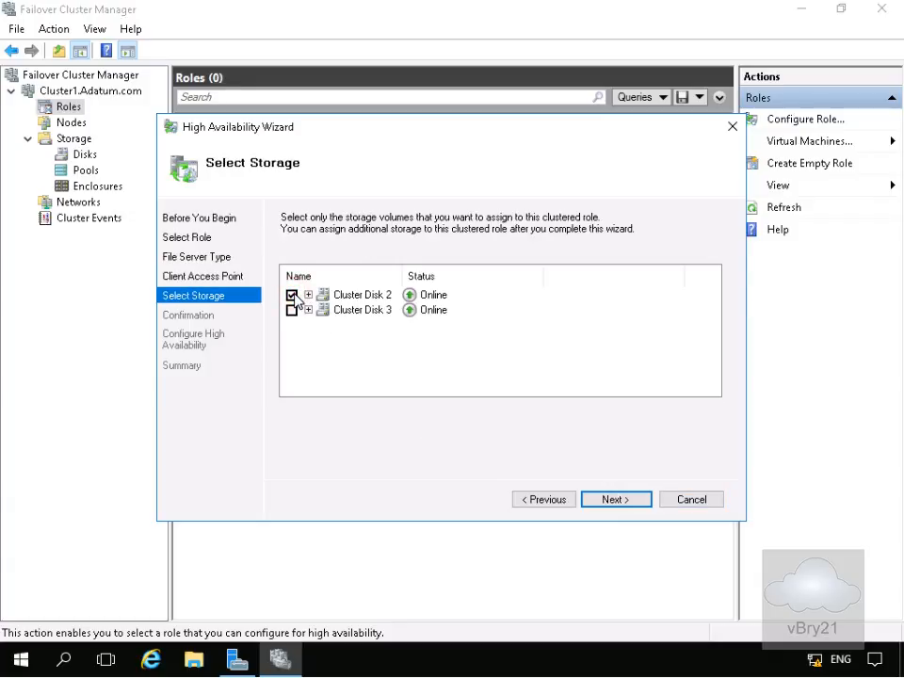
pyautogui.click(632, 502)
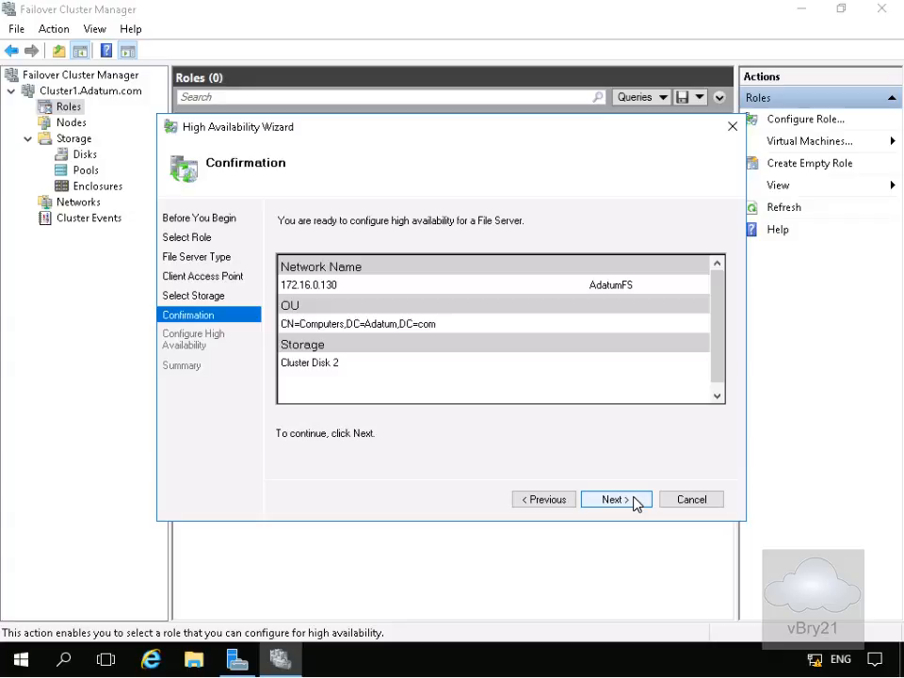
pyautogui.click(631, 501)
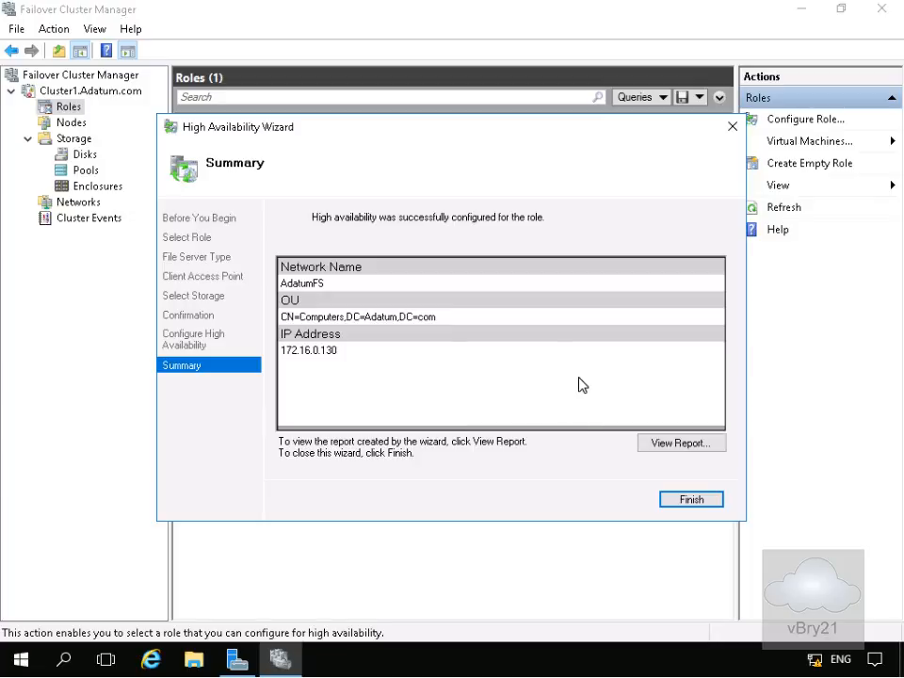
# Step: Review the File Server configuration report, close it and finish the High Availability Wizard
pyautogui.click(663, 447)
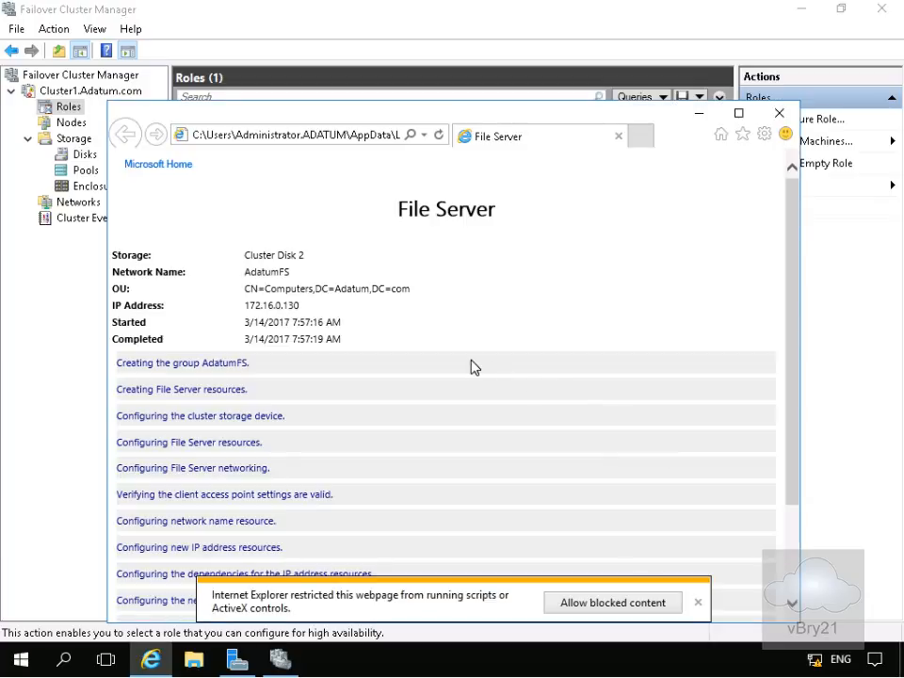
pyautogui.scroll(-2, 473, 367)
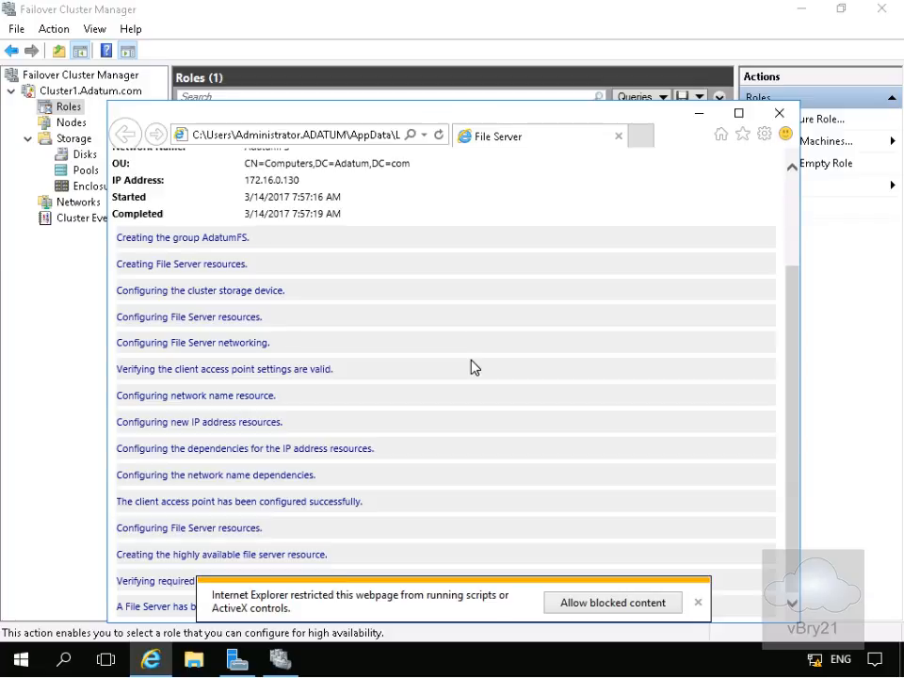
pyautogui.scroll(2, 473, 366)
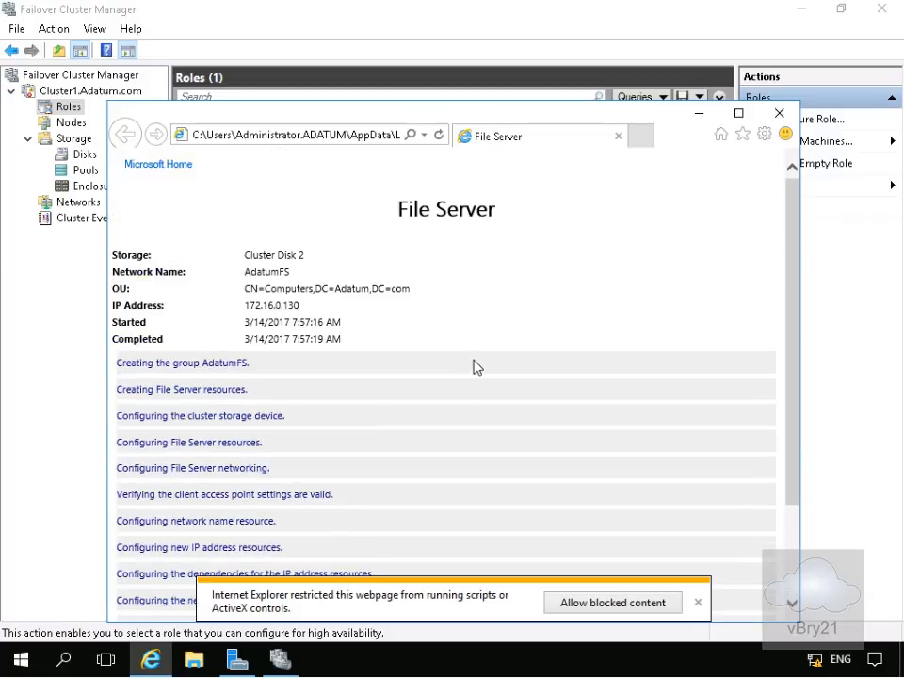
pyautogui.click(780, 114)
pyautogui.click(692, 500)
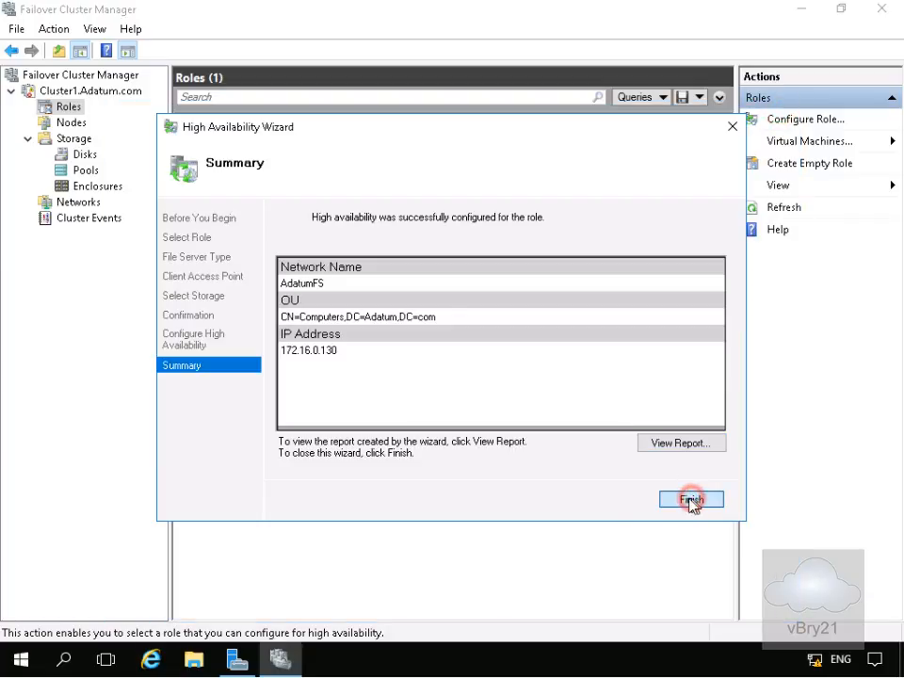